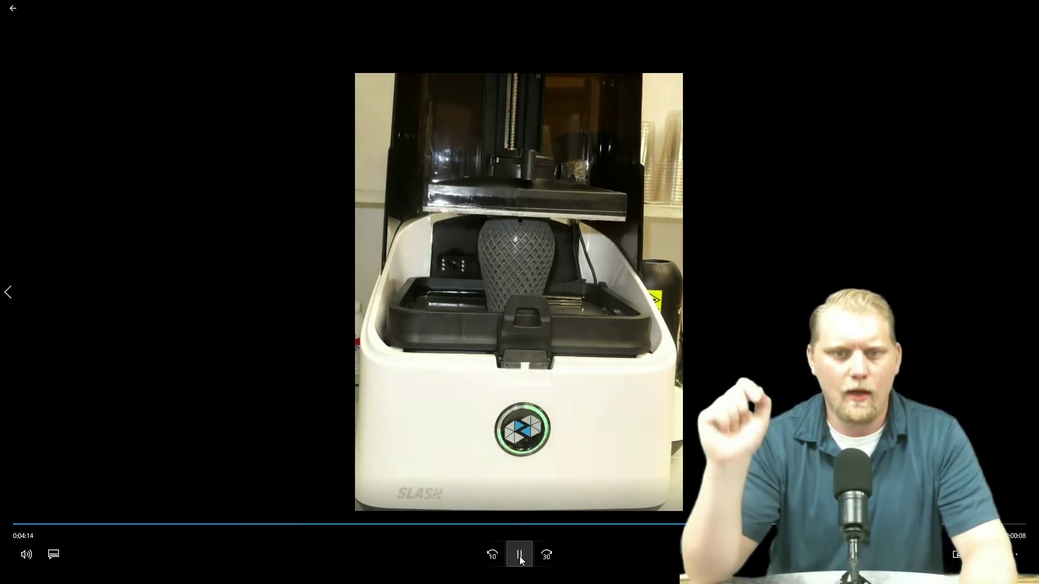
Step: Pause the Slash printer clip on the finished lattice vase at 0:04:16
{"action": "left_click", "coordinate": [519, 561]}
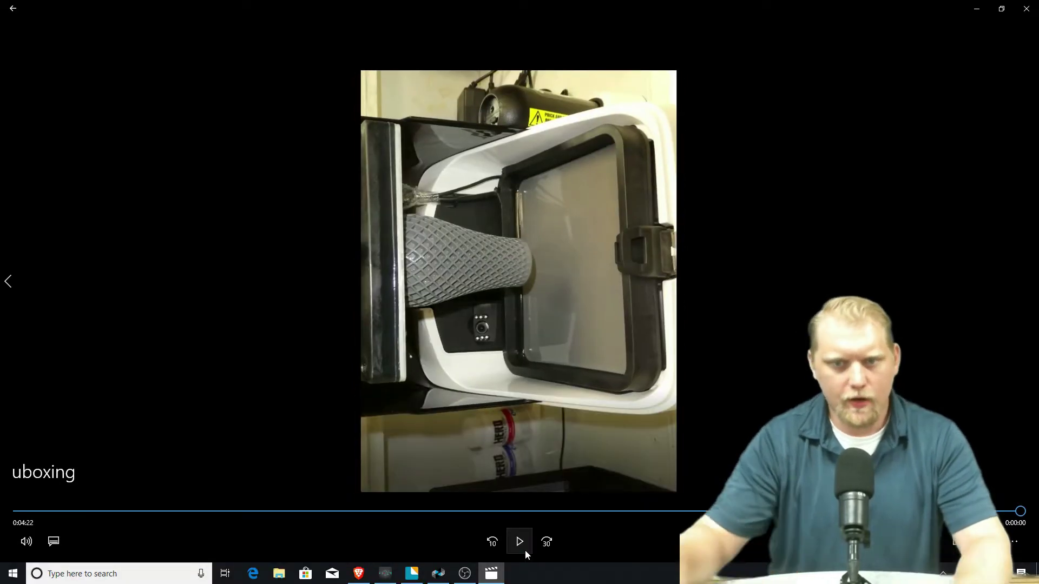
Step: Briefly view the vase clip full screen, then minimize the player to reveal the desktop
{"action": "double_click", "coordinate": [878, 108]}
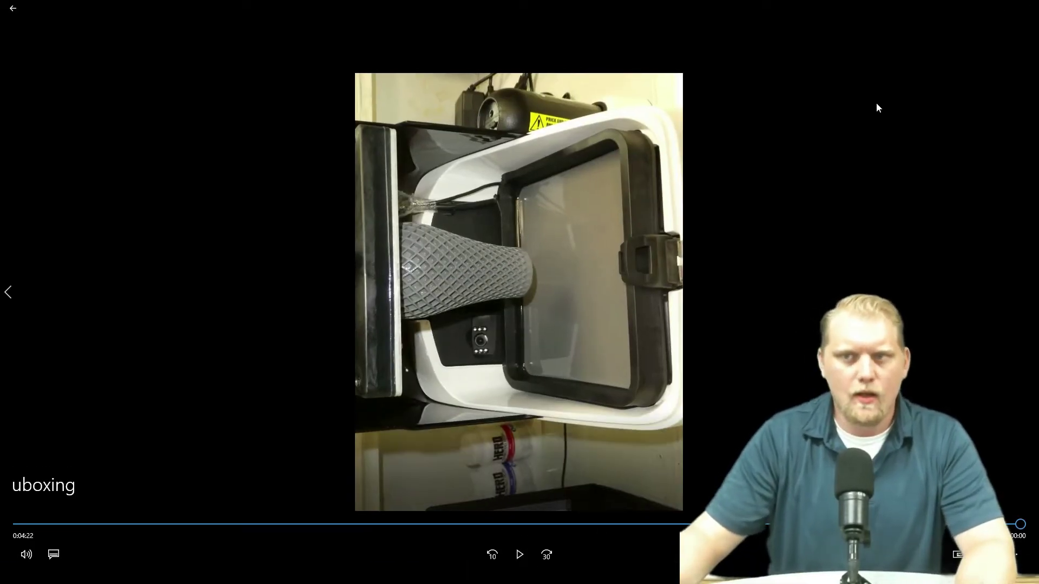
{"action": "double_click", "coordinate": [947, 201]}
{"action": "left_click", "coordinate": [976, 10]}
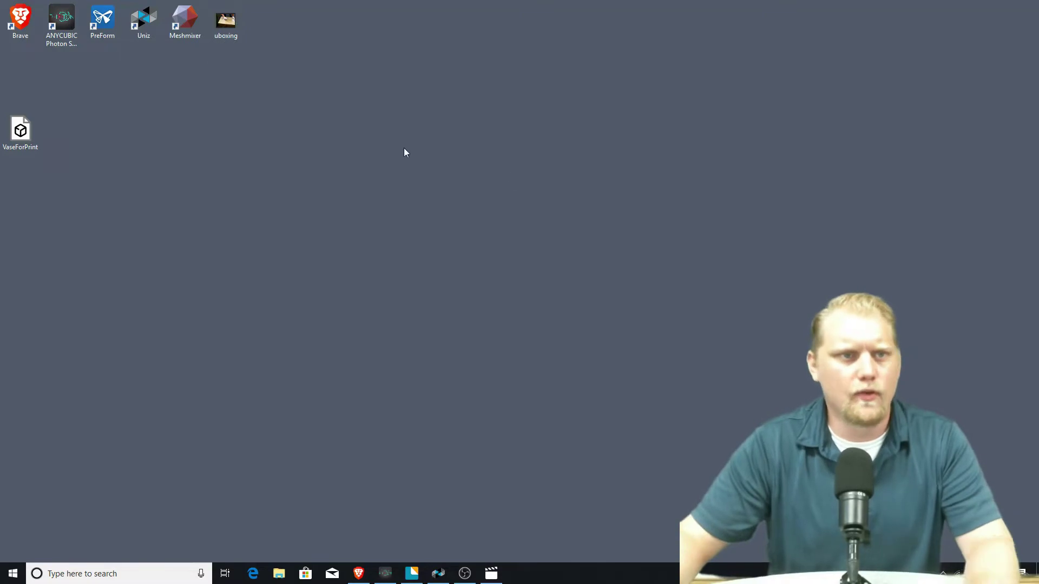
Step: Launch PreForm and minimize Uniz, which holds the 02:03:07 vase job
{"action": "double_click", "coordinate": [103, 19]}
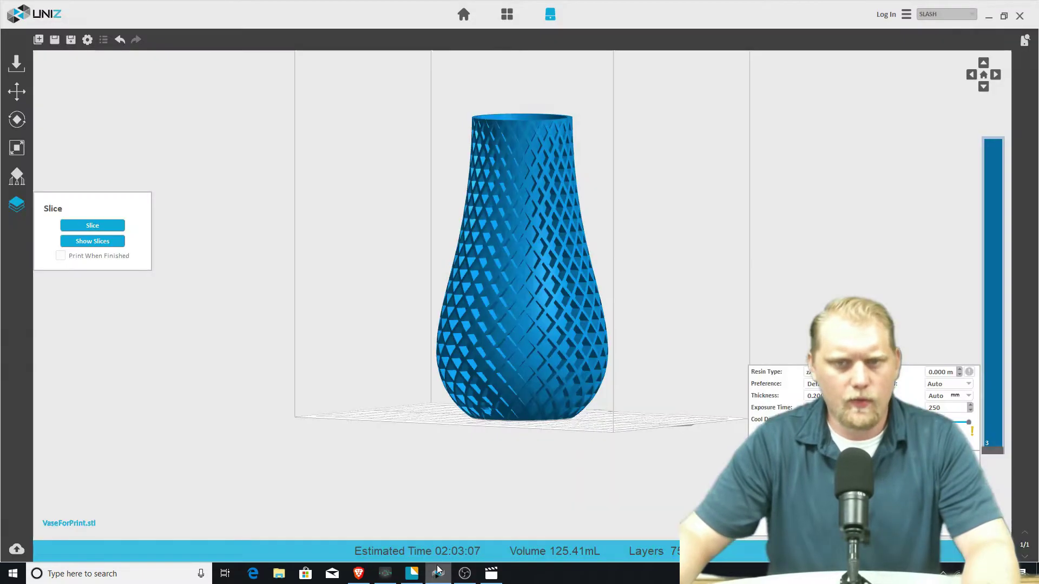
{"action": "left_click", "coordinate": [988, 16]}
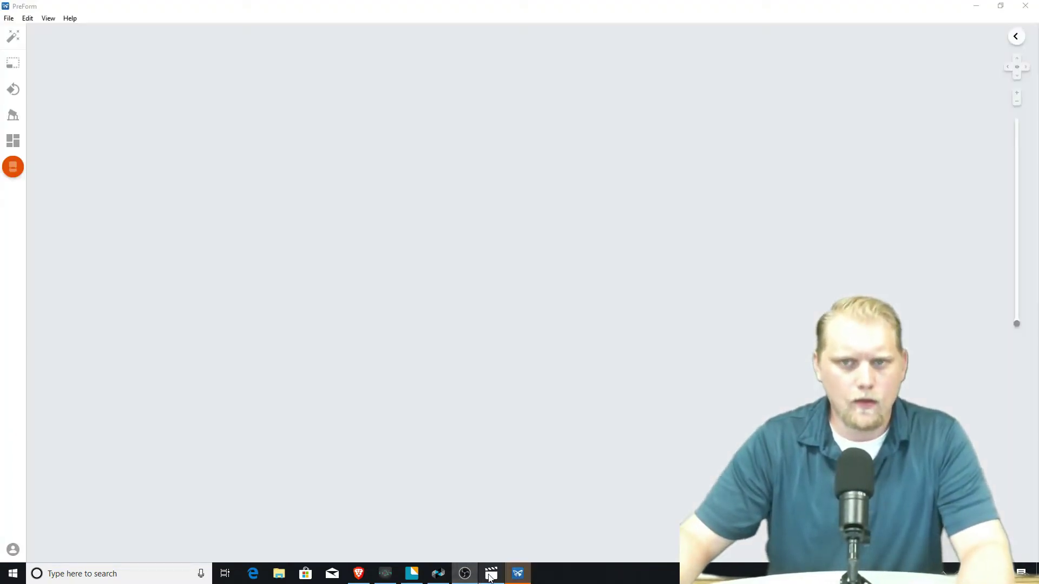
Step: Choose the Form 2 virtual printer in PreForm's Job Setup, then shrink the window
{"action": "left_click", "coordinate": [491, 573]}
{"action": "left_click", "coordinate": [1026, 7]}
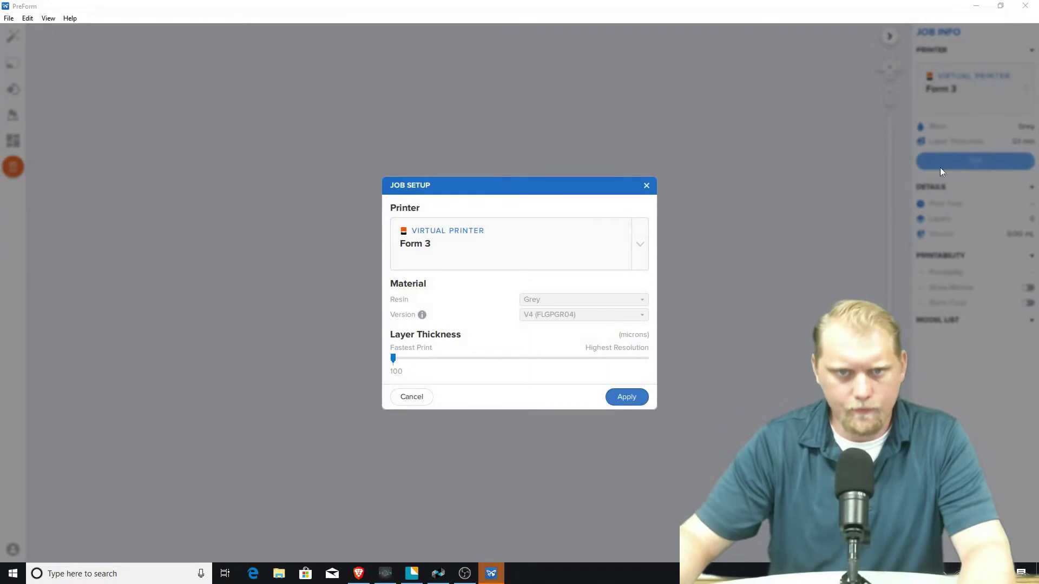
{"action": "left_click", "coordinate": [640, 245]}
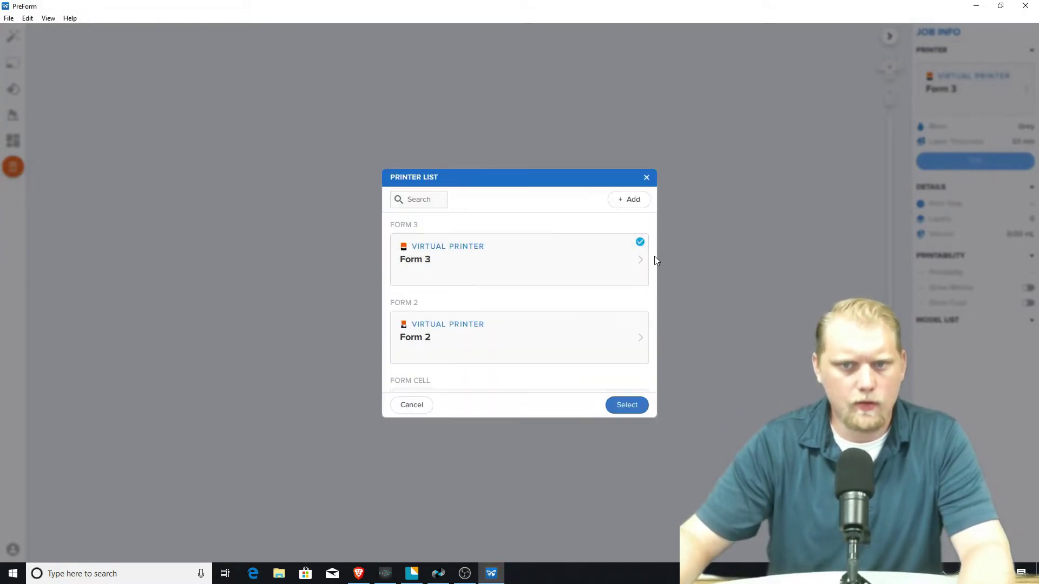
{"action": "left_click", "coordinate": [639, 258]}
{"action": "left_click", "coordinate": [640, 209]}
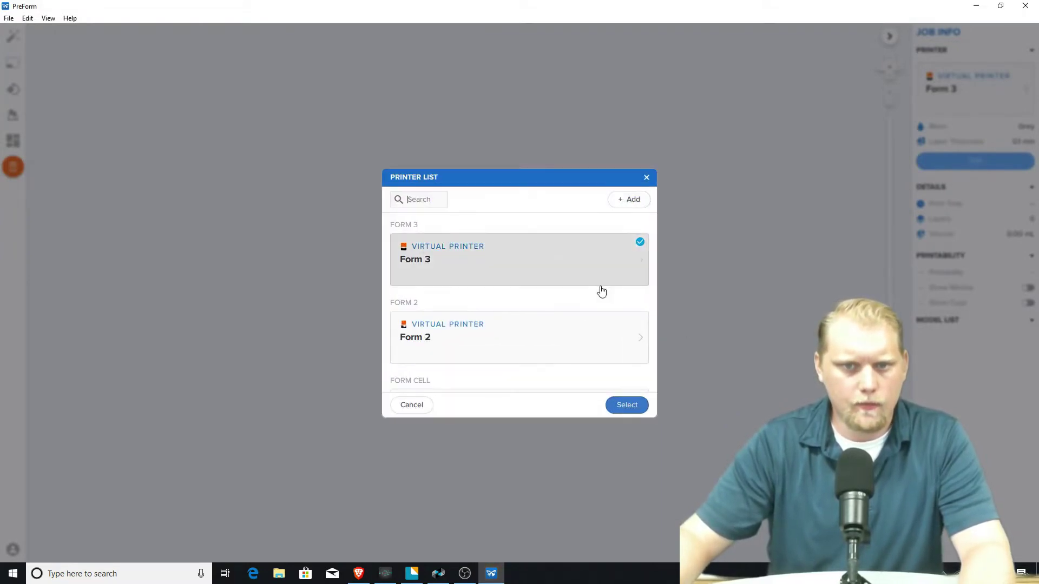
{"action": "left_click", "coordinate": [566, 333]}
{"action": "left_click", "coordinate": [610, 381]}
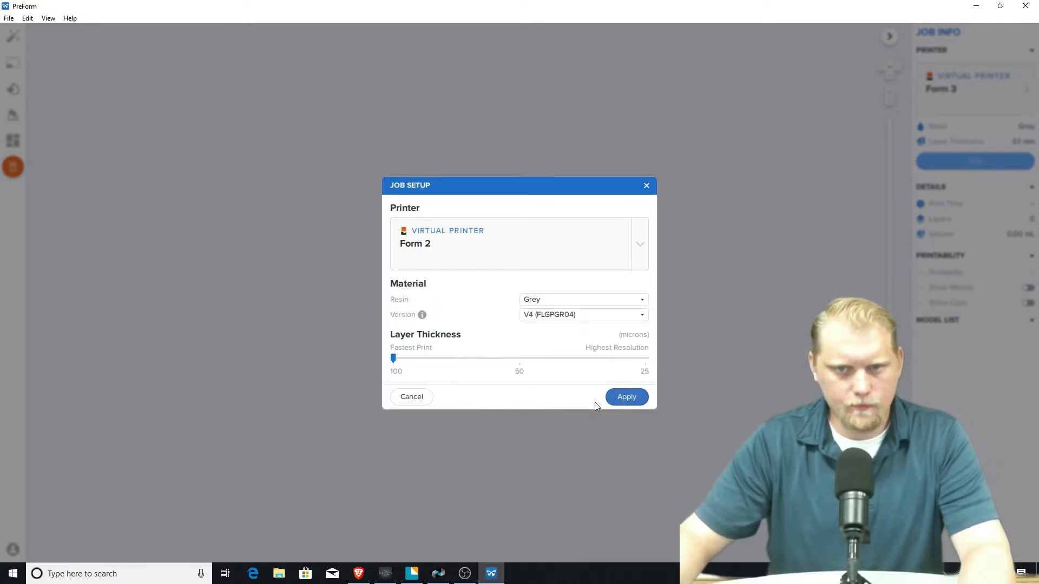
{"action": "left_click", "coordinate": [629, 398]}
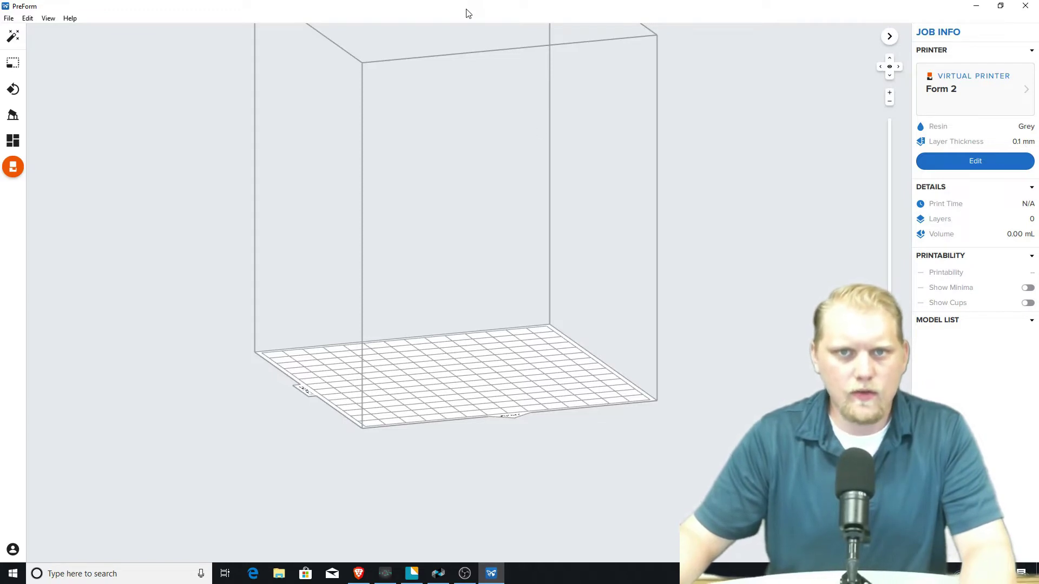
{"action": "left_click_drag", "start_coordinate": [468, 13], "coordinate": [577, 35]}
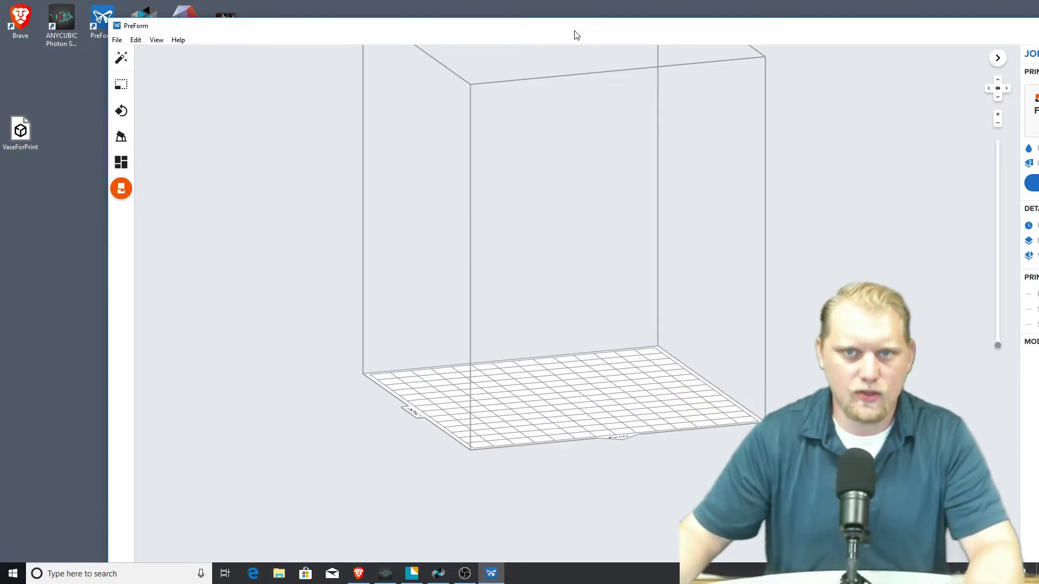
Step: Recheck the Form 2 job settings unchanged, then un-maximize PreForm beside the VaseForPrint file
{"action": "left_click_drag", "start_coordinate": [577, 34], "coordinate": [515, 2]}
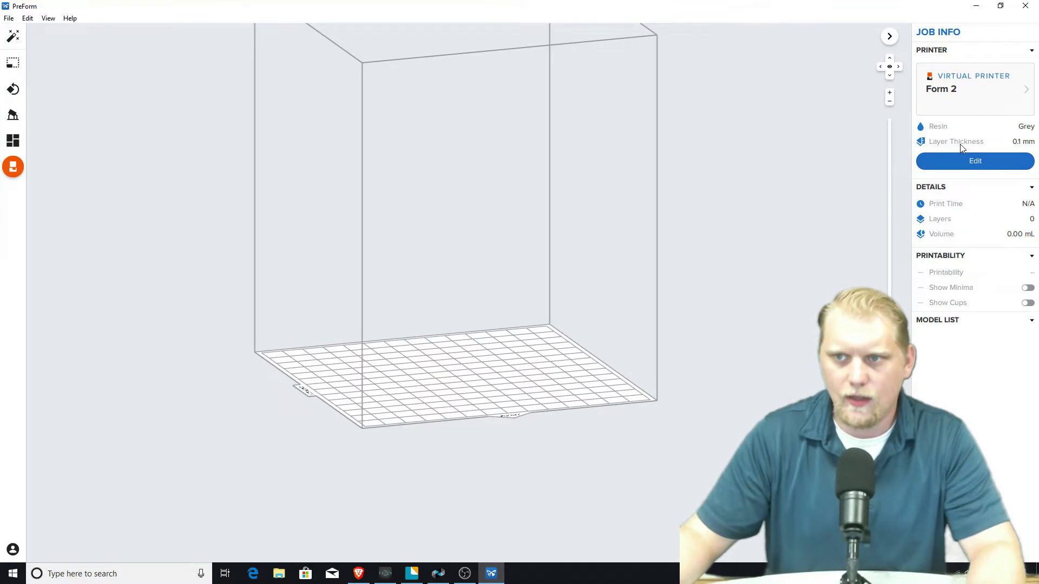
{"action": "left_click", "coordinate": [966, 159]}
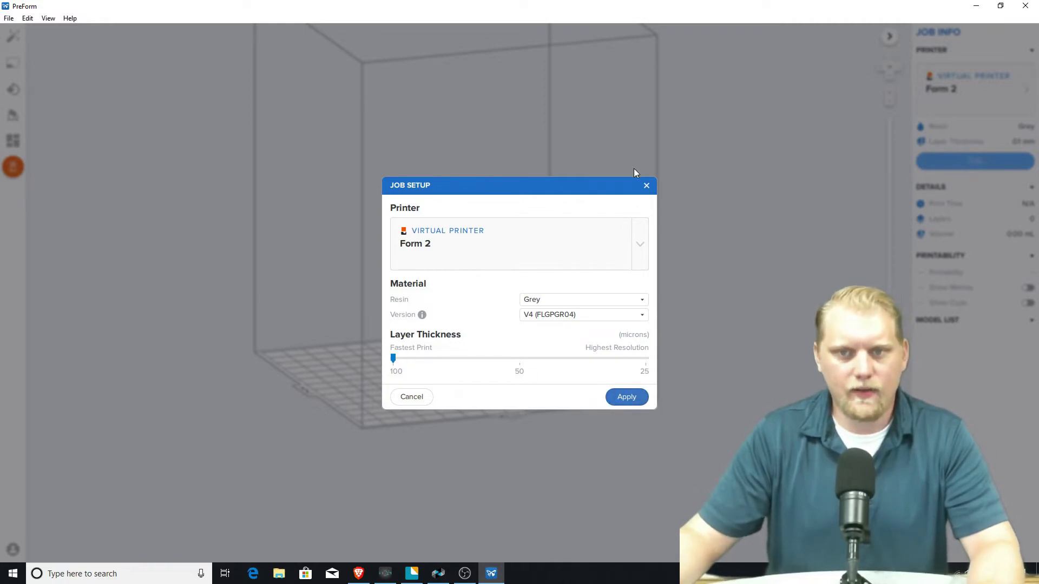
{"action": "left_click", "coordinate": [645, 186]}
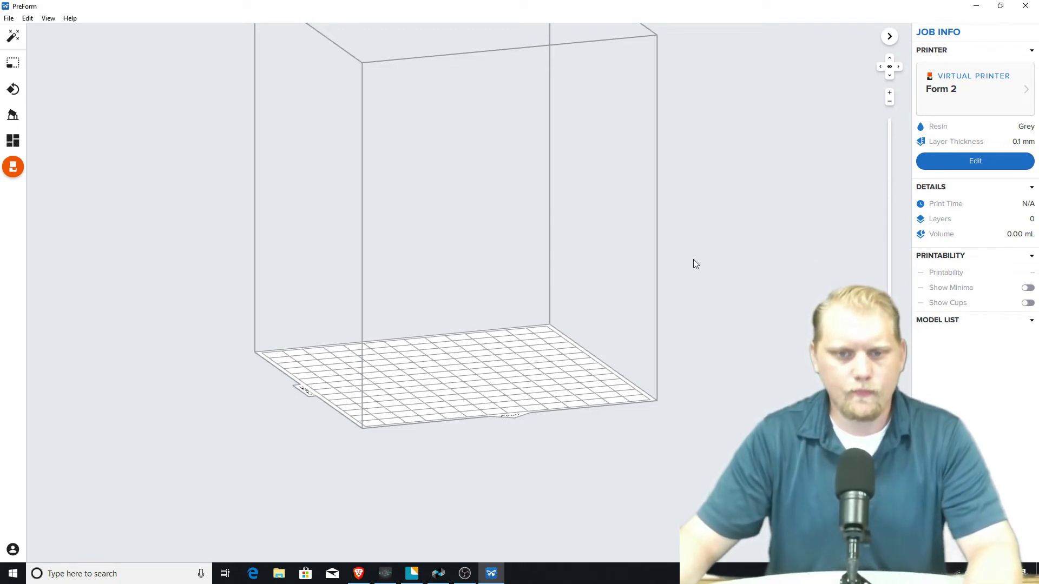
{"action": "left_click_drag", "start_coordinate": [255, 7], "coordinate": [467, 33]}
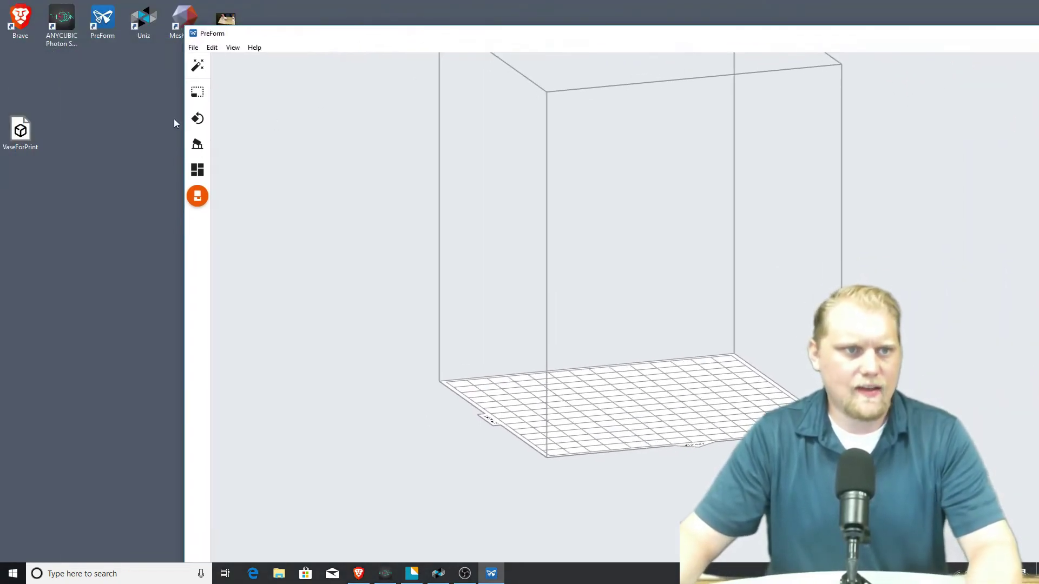
Step: Load VaseForPrint into PreForm and maximize it, showing about 9 h 30 min over 1500 layers
{"action": "left_click_drag", "start_coordinate": [34, 128], "coordinate": [628, 331]}
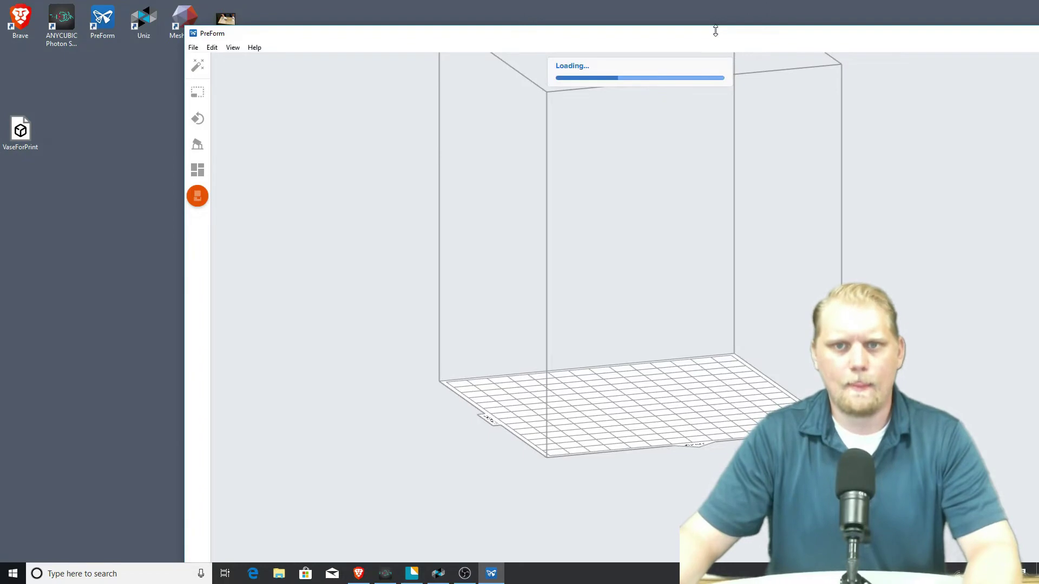
{"action": "double_click", "coordinate": [717, 39]}
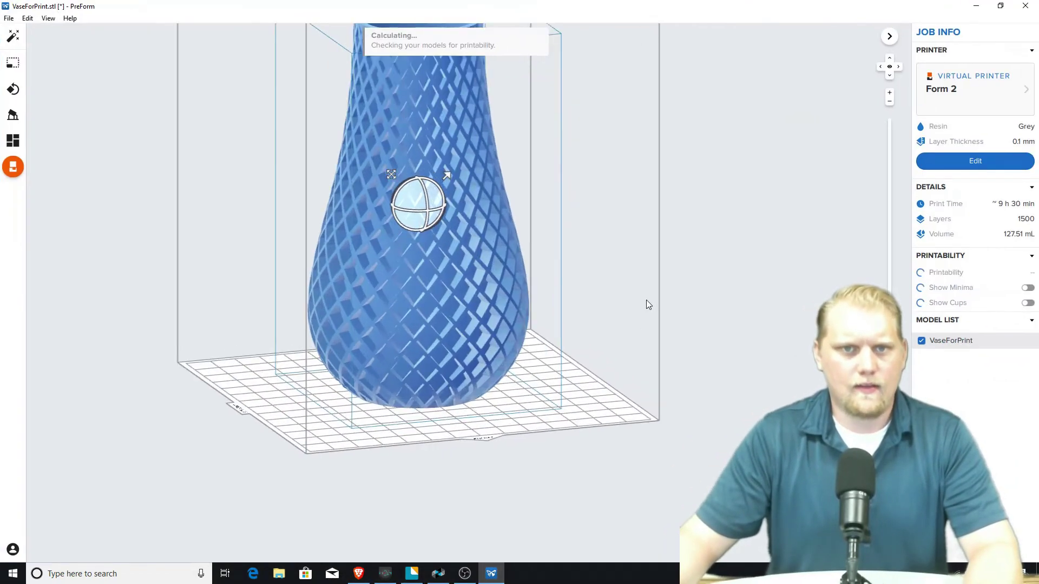
{"action": "scroll", "coordinate": [649, 297], "scroll_direction": "down", "scroll_amount": 8}
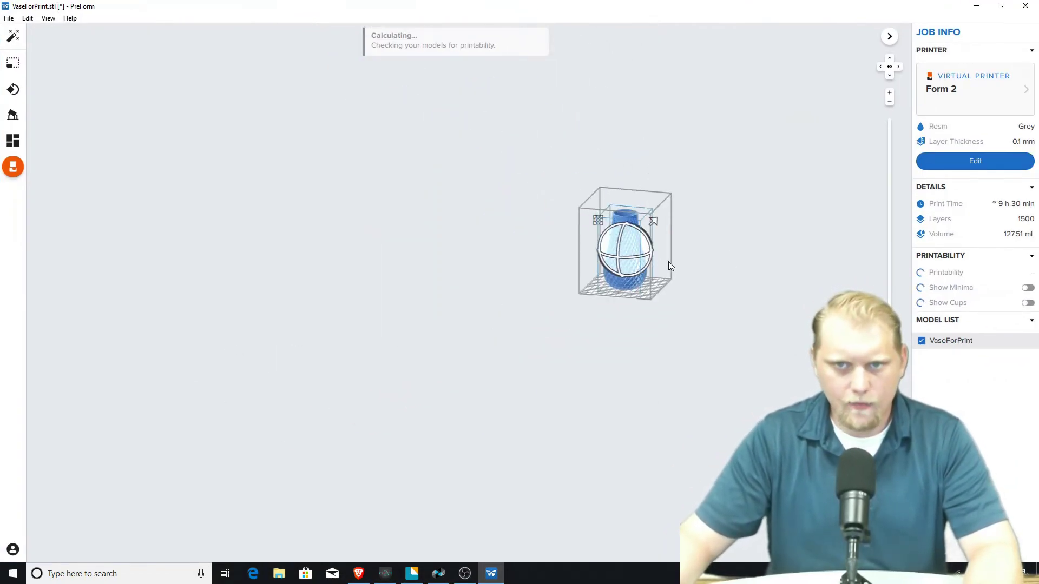
{"action": "scroll", "coordinate": [790, 284], "scroll_direction": "up", "scroll_amount": 5}
{"action": "scroll", "coordinate": [424, 271], "scroll_direction": "down", "scroll_amount": 5}
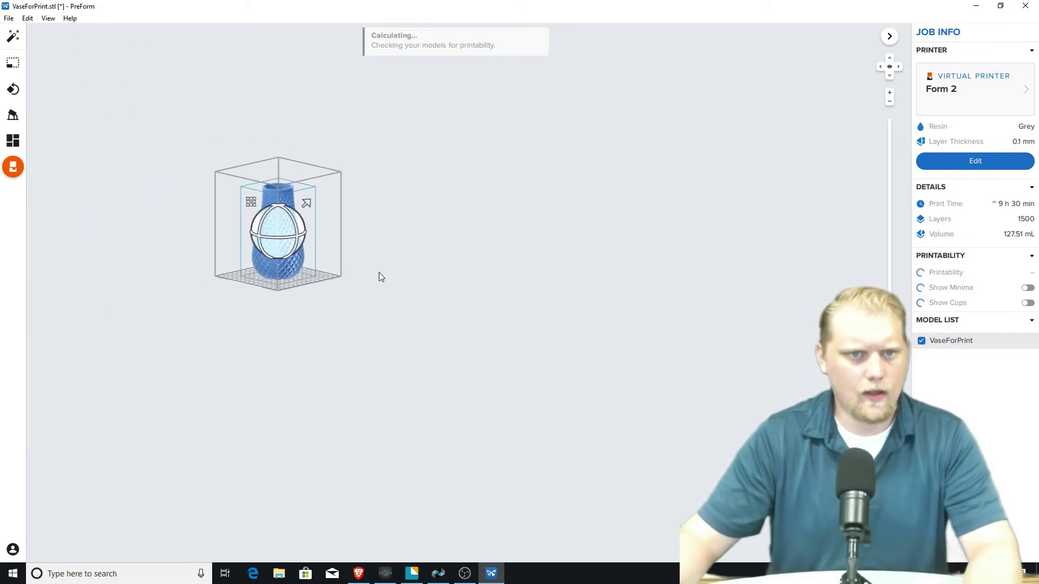
{"action": "scroll", "coordinate": [211, 271], "scroll_direction": "up", "scroll_amount": 6}
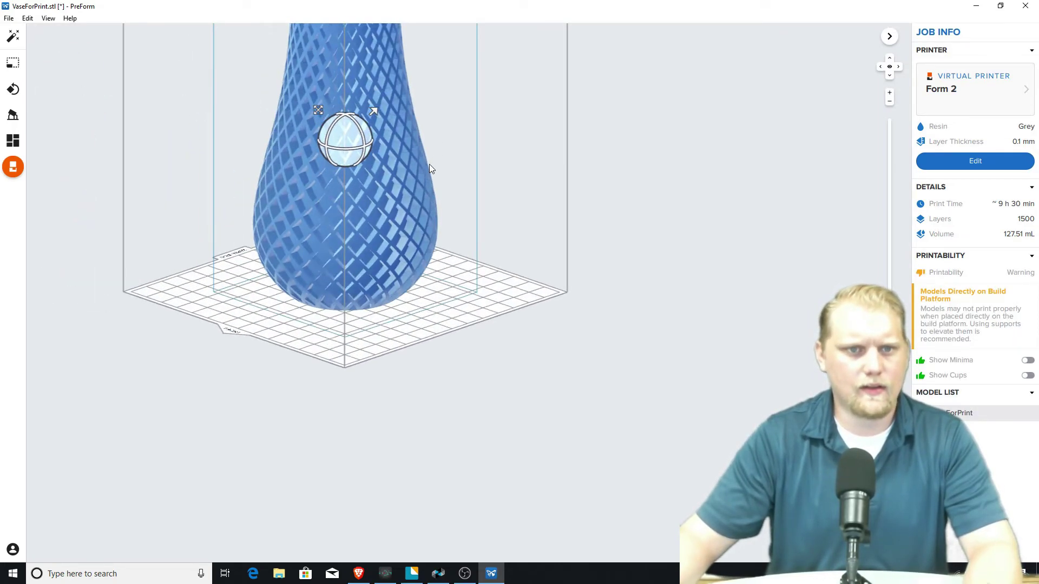
Step: Orbit to inspect the vase from above and at an angle, then minimize PreForm
{"action": "right_click_drag", "start_coordinate": [430, 164], "coordinate": [524, 172]}
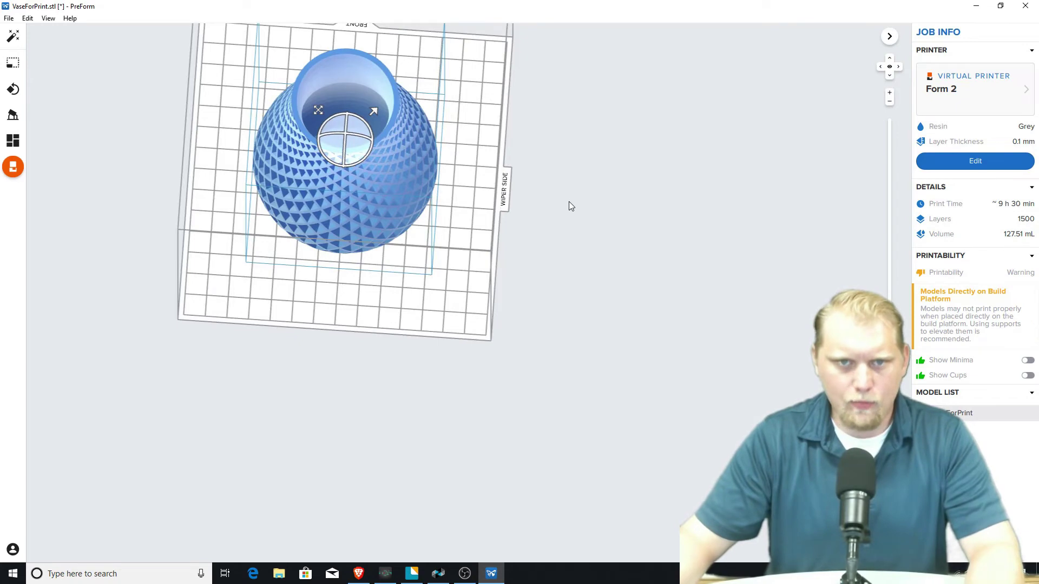
{"action": "right_click_drag", "start_coordinate": [562, 193], "coordinate": [574, 195]}
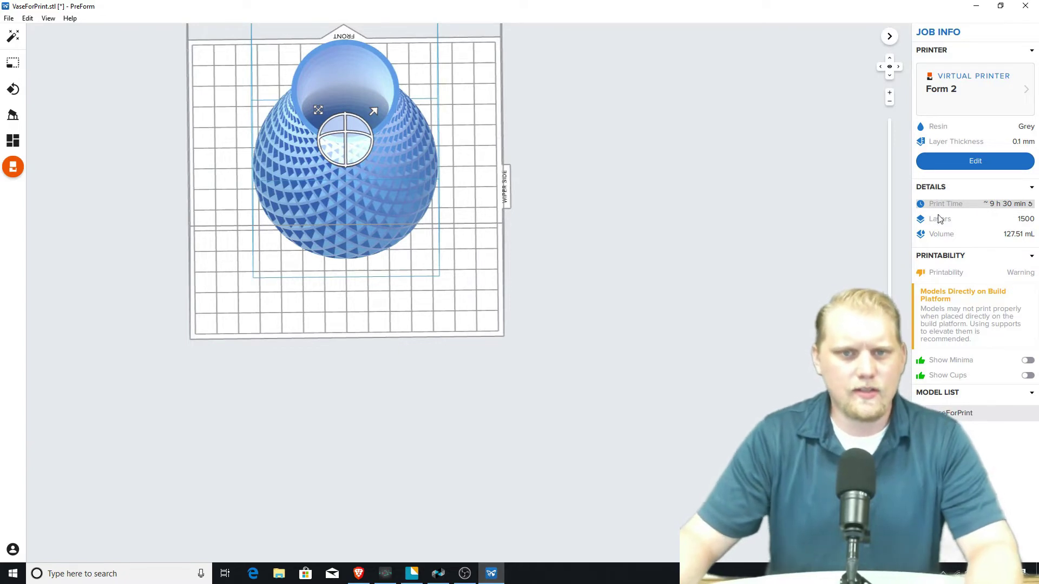
{"action": "right_click_drag", "start_coordinate": [801, 323], "coordinate": [796, 307]}
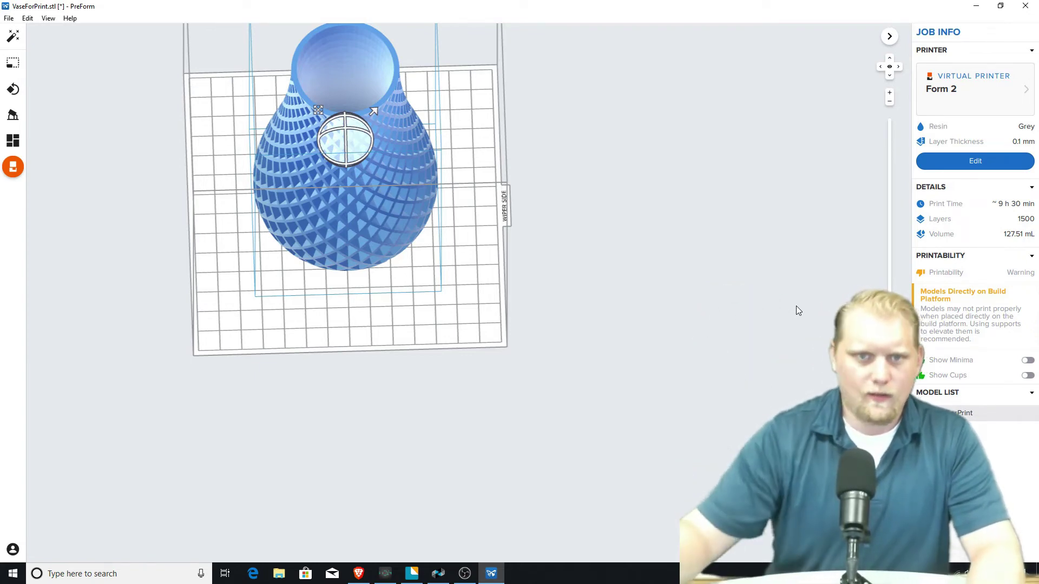
{"action": "left_click", "coordinate": [975, 5]}
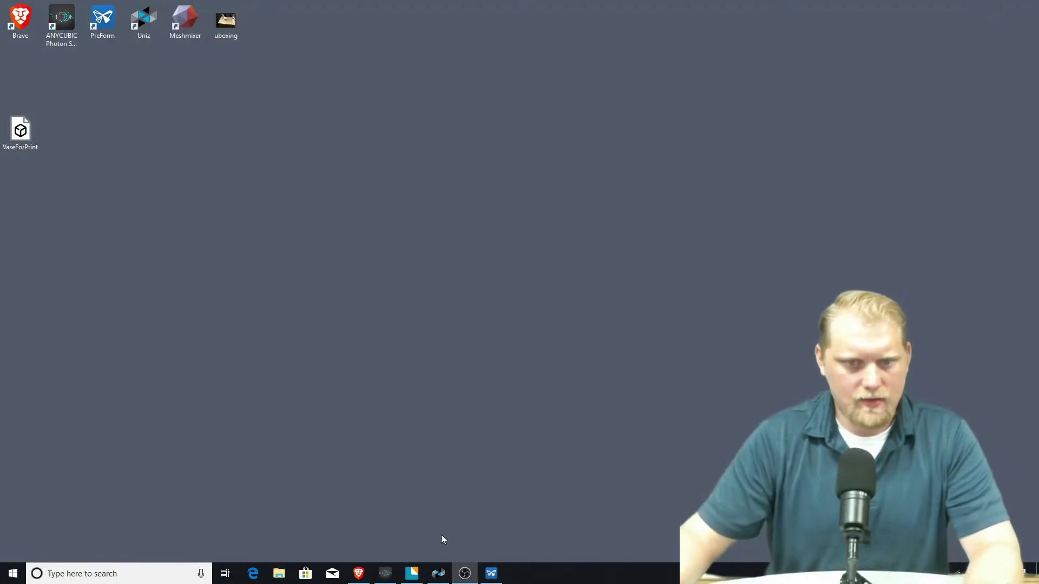
Step: Bring Uniz back and rotate the VaseForPrint vase, estimated at 02:03:07 over 752 layers
{"action": "left_click", "coordinate": [437, 574]}
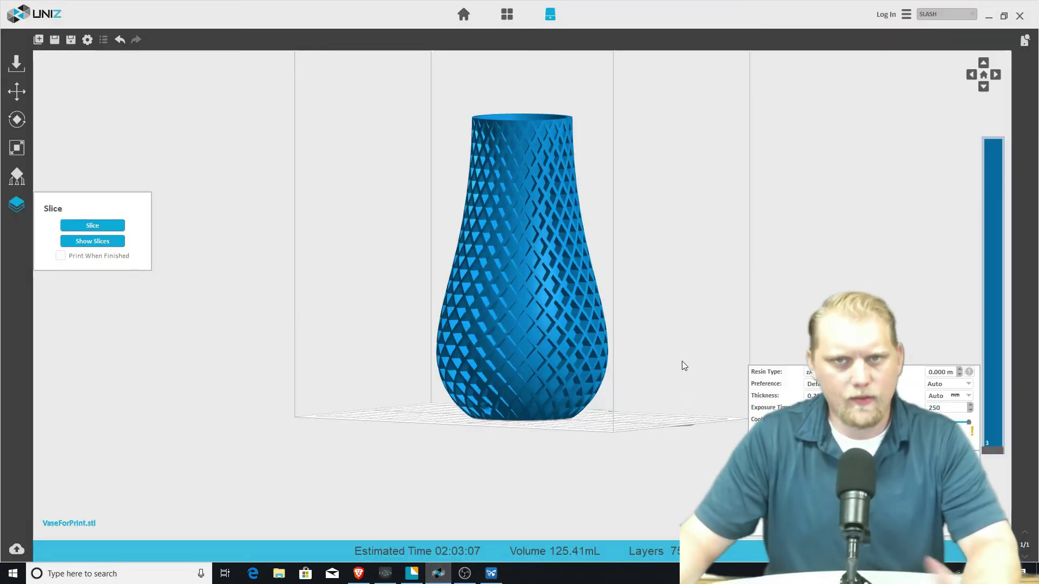
{"action": "left_click_drag", "start_coordinate": [800, 252], "coordinate": [814, 255]}
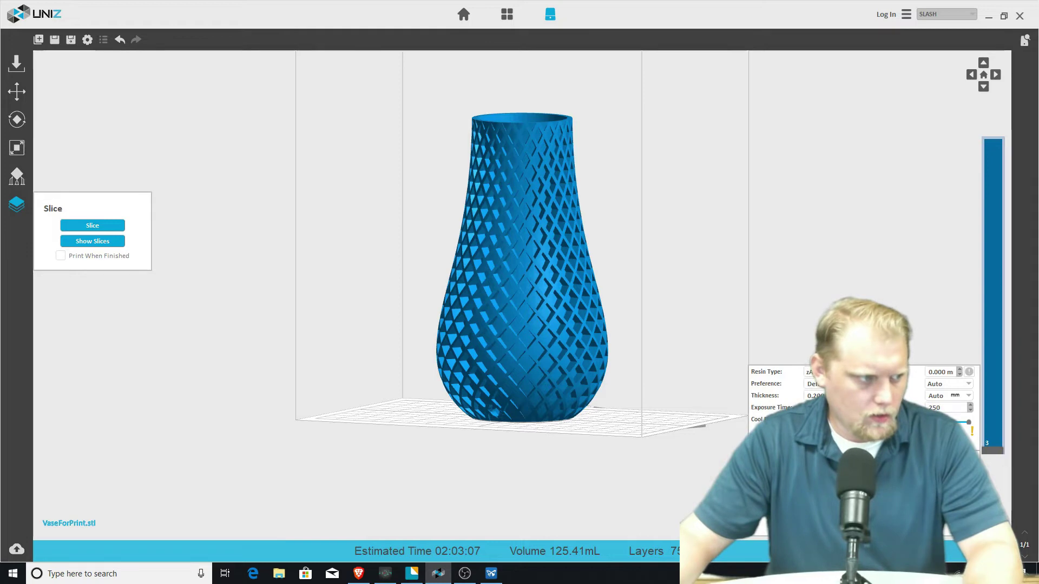
{"action": "key", "text": "alt+Tab"}
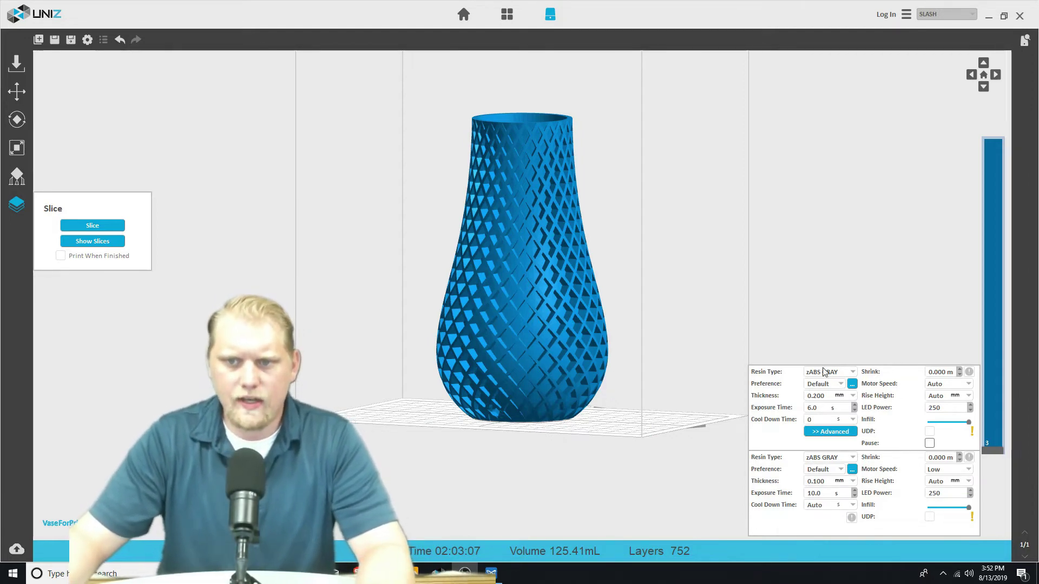
Step: Slice with Cool Down Time on Auto, raising the estimate to 02:40:34, then reset it to 0
{"action": "left_click", "coordinate": [851, 421]}
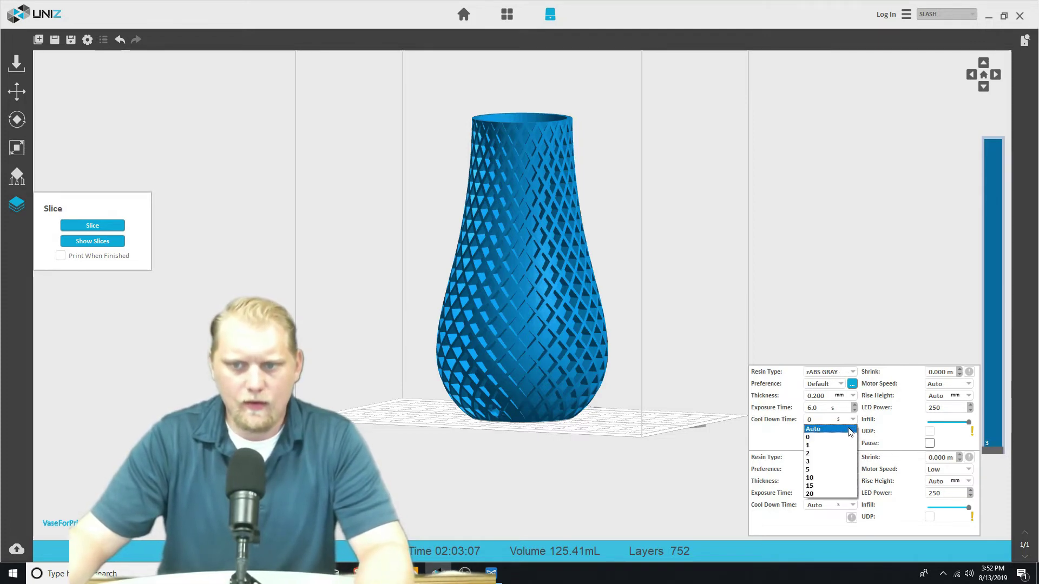
{"action": "left_click", "coordinate": [850, 429]}
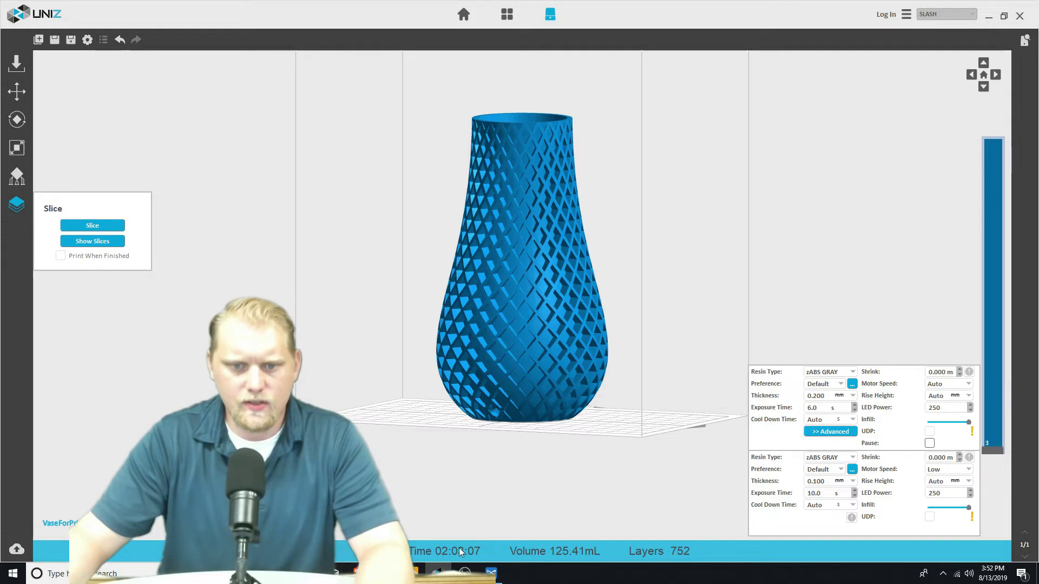
{"action": "left_click", "coordinate": [97, 225]}
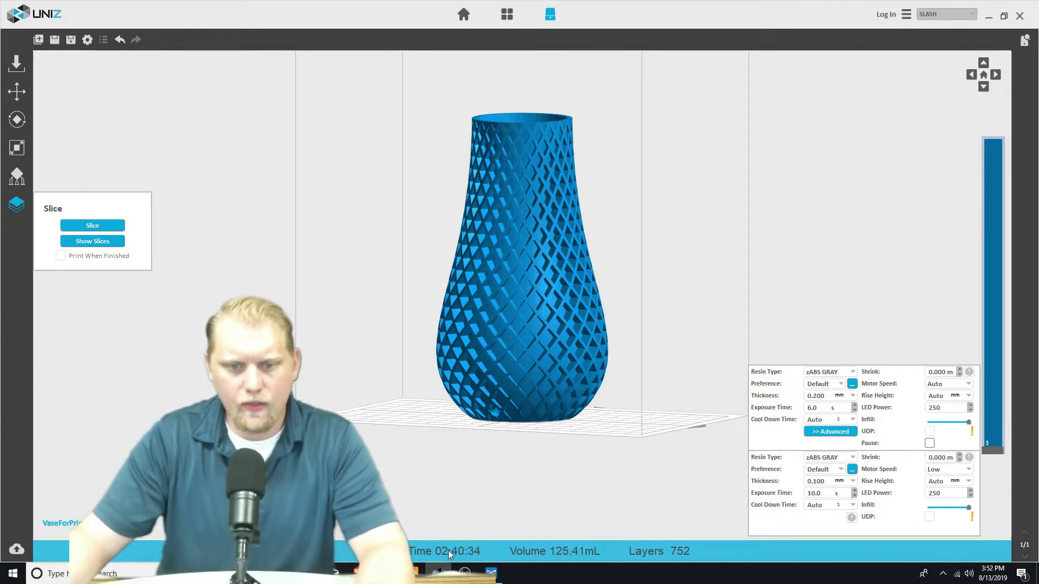
{"action": "left_click", "coordinate": [852, 420]}
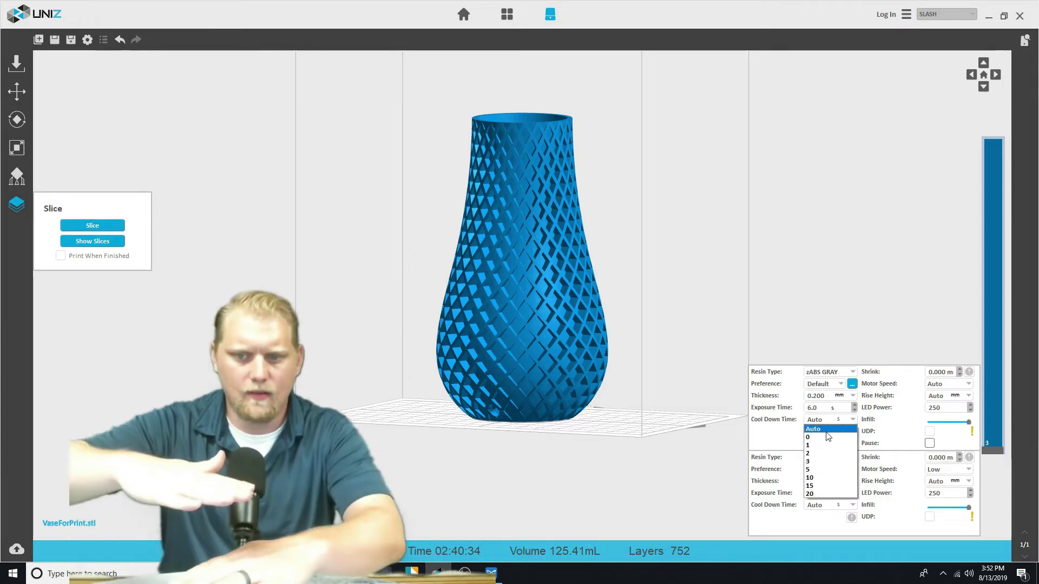
{"action": "left_click", "coordinate": [833, 438]}
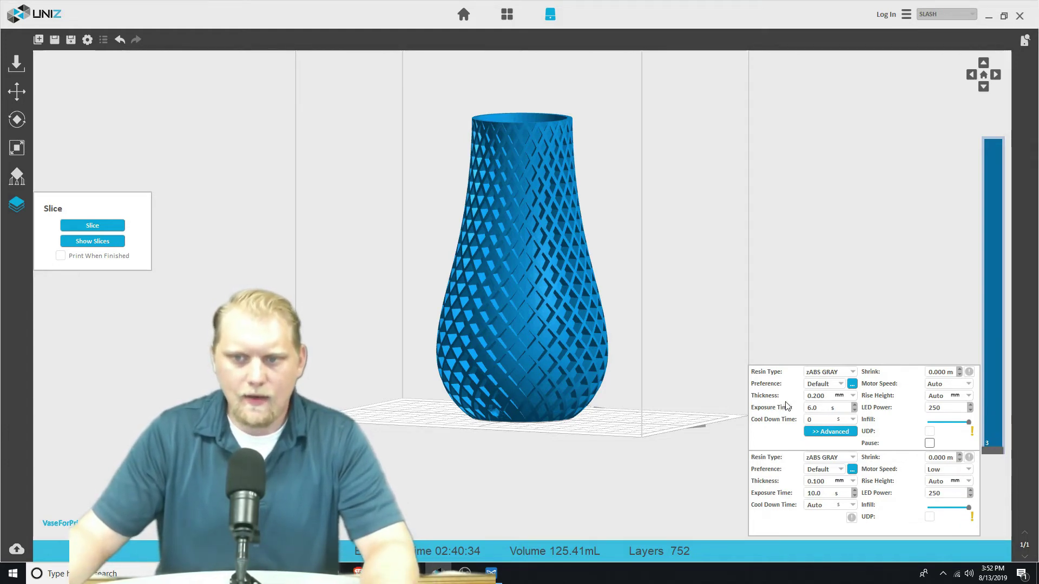
Step: Use 0.300 mm layers and High motor speed, re-slicing to 01:39:49 over 502 layers
{"action": "left_click", "coordinate": [852, 396]}
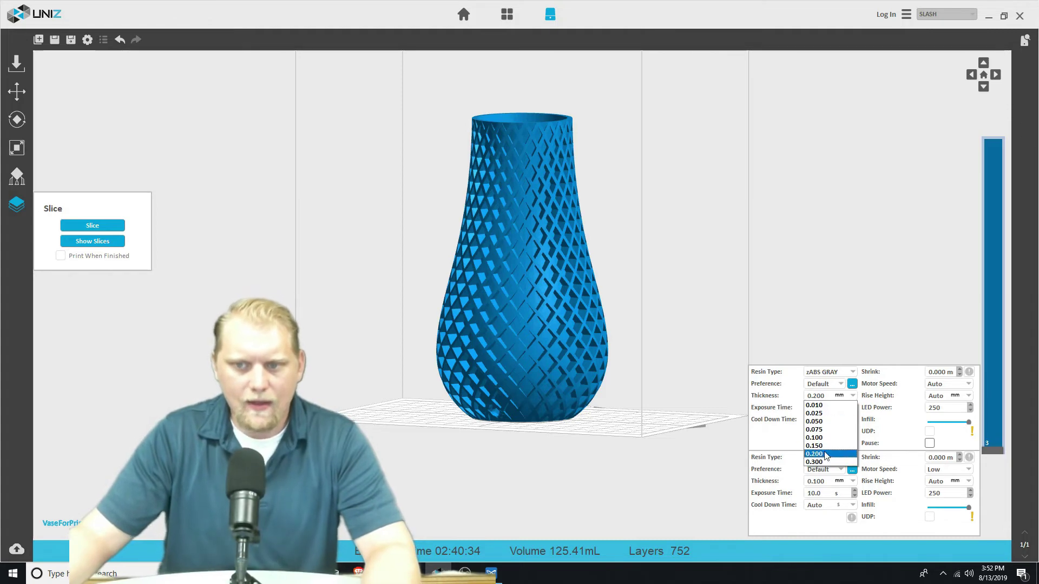
{"action": "left_click", "coordinate": [824, 462]}
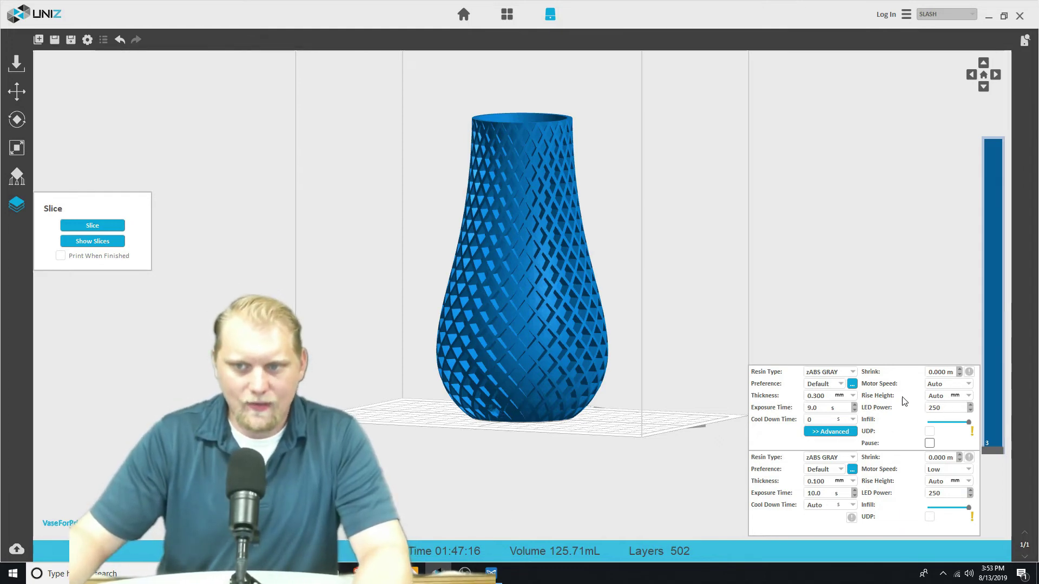
{"action": "left_click", "coordinate": [967, 397]}
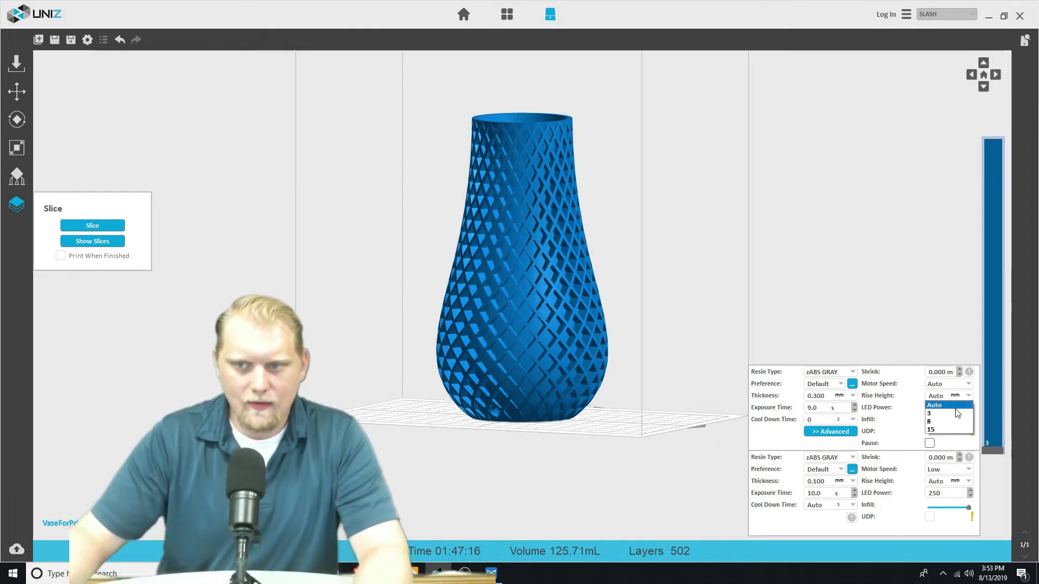
{"action": "left_click", "coordinate": [900, 411]}
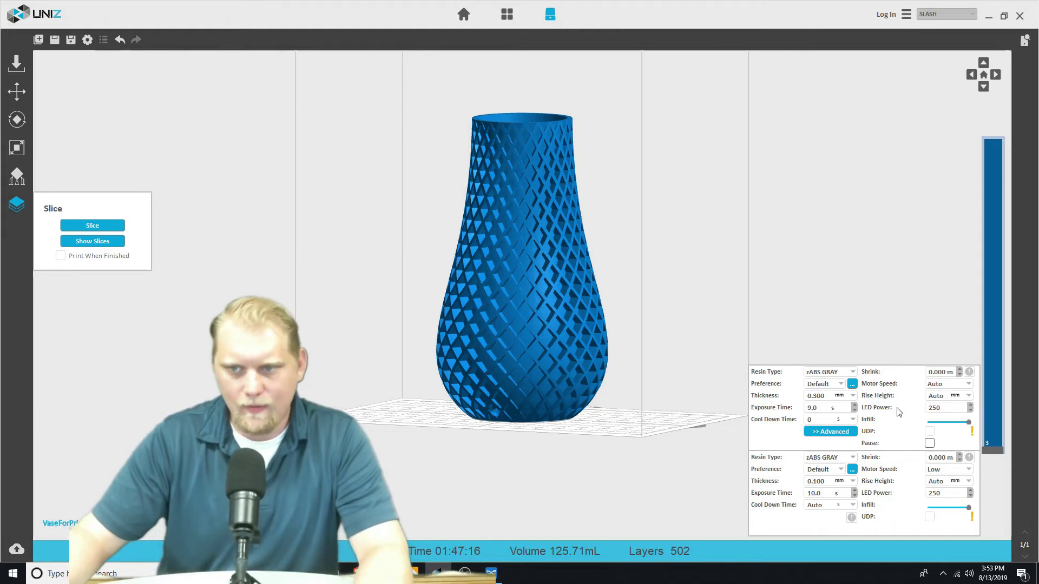
{"action": "left_click", "coordinate": [967, 385]}
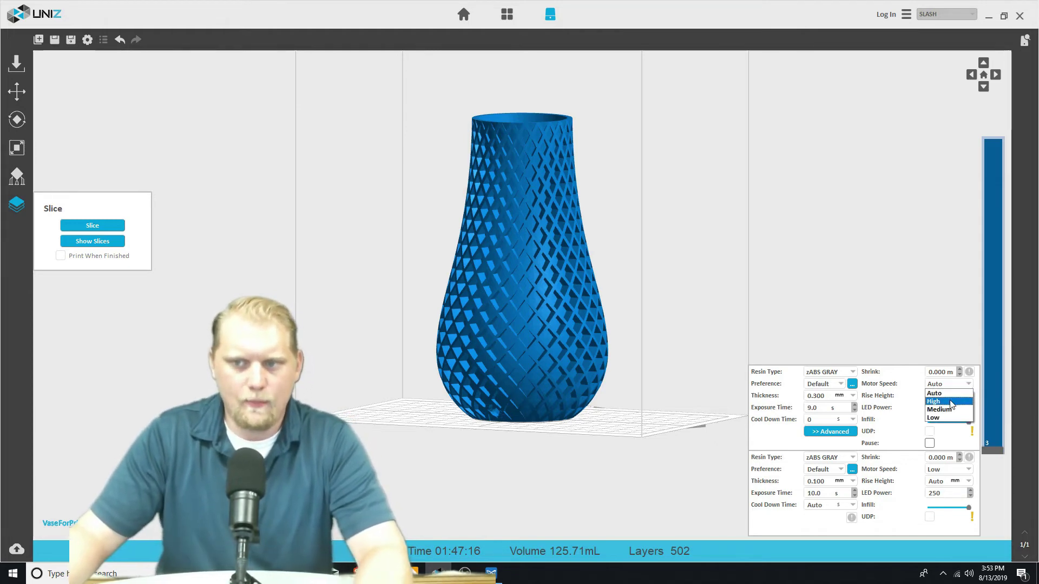
{"action": "left_click", "coordinate": [936, 416]}
{"action": "left_click", "coordinate": [110, 226]}
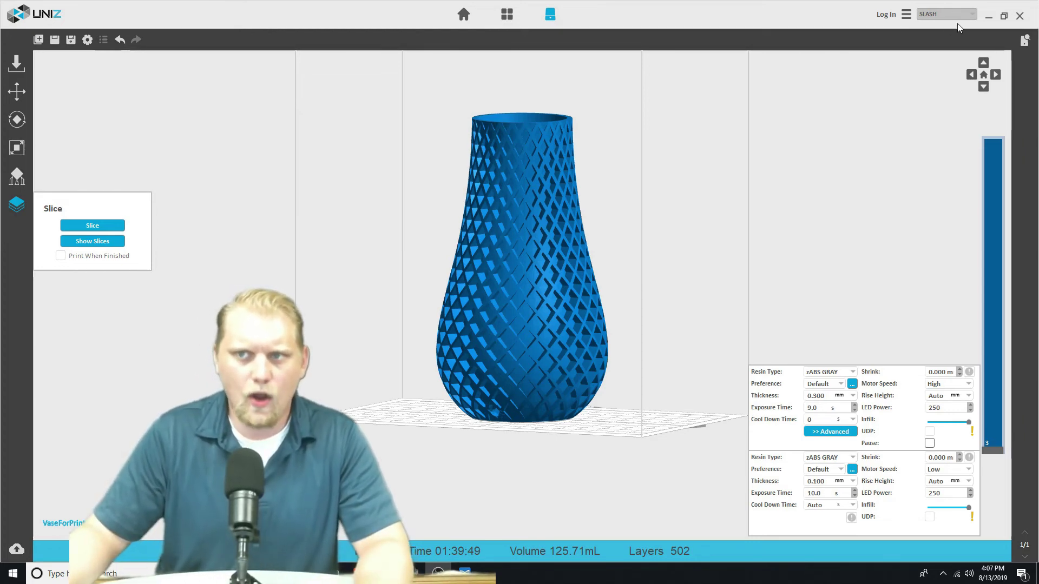
Step: Minimize Uniz, briefly open VaseForPrint in 3D Viewer, then open the P1050147.JPG vase photo
{"action": "left_click", "coordinate": [988, 17]}
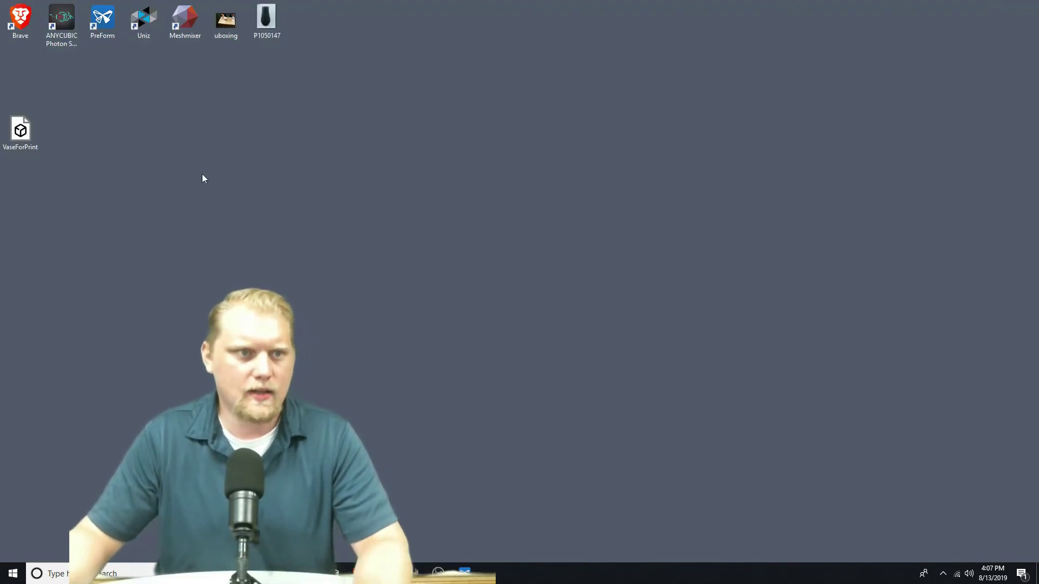
{"action": "double_click", "coordinate": [35, 134]}
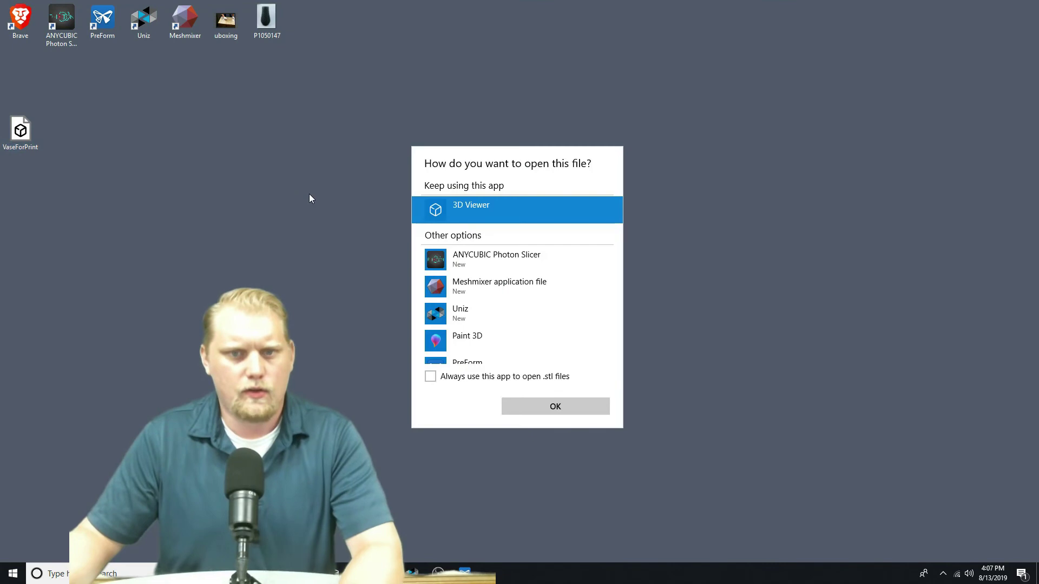
{"action": "left_click", "coordinate": [565, 406]}
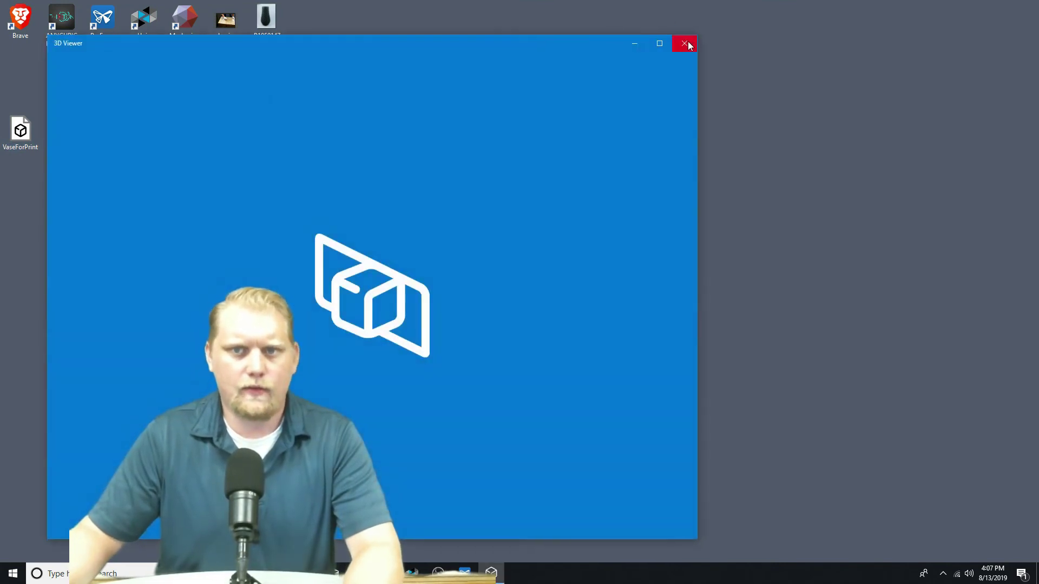
{"action": "left_click", "coordinate": [692, 37]}
{"action": "double_click", "coordinate": [268, 17]}
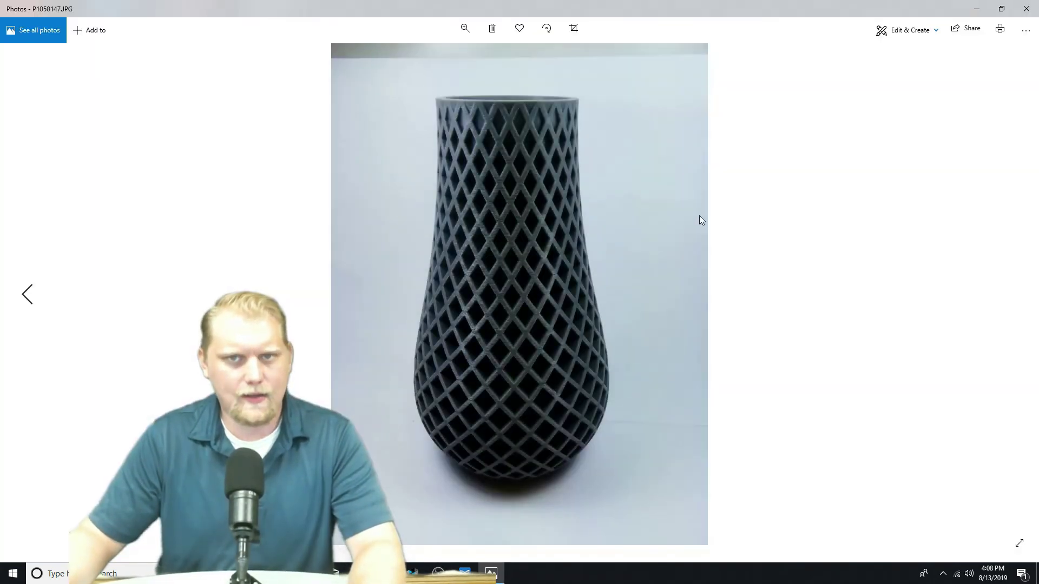